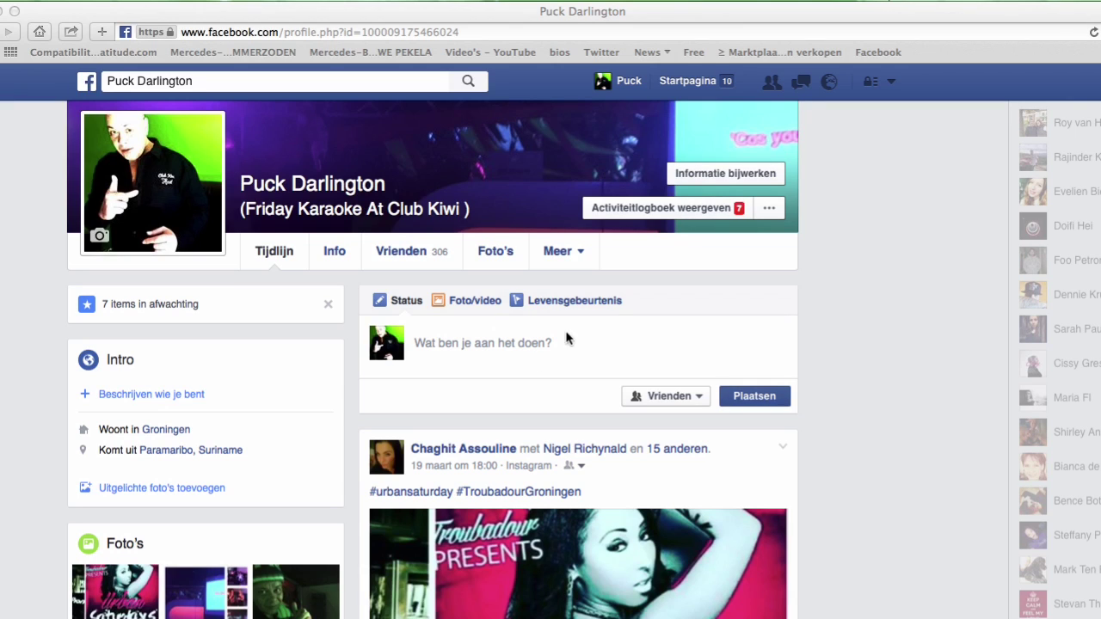
Choose Instellingen from the Facebook account dropdown to reach General Account Settings.
left_click(894, 90)
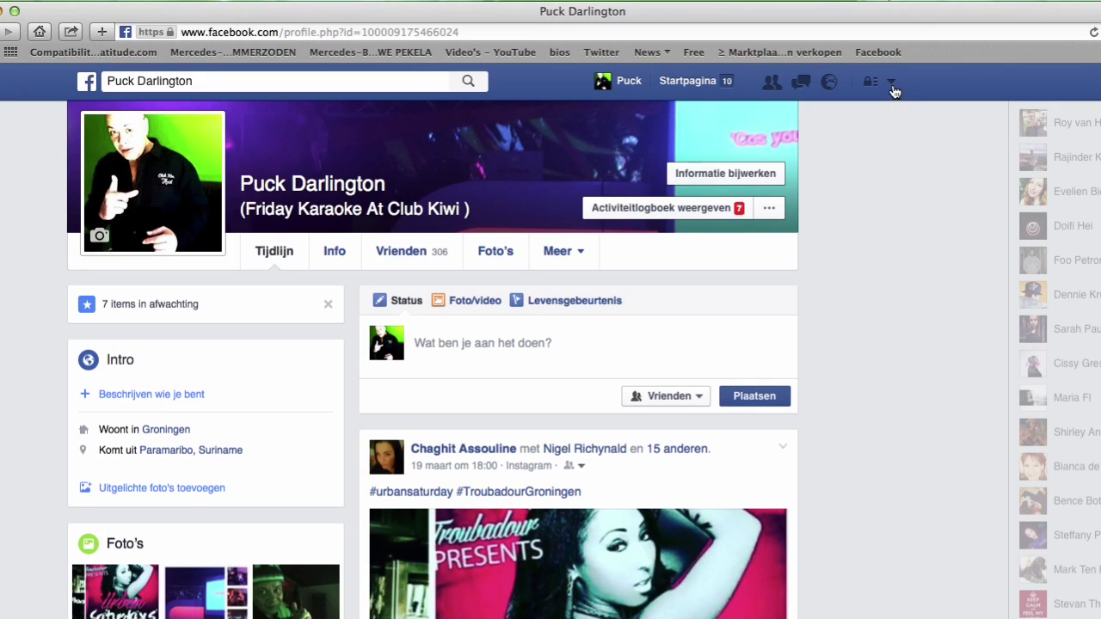
left_click(893, 86)
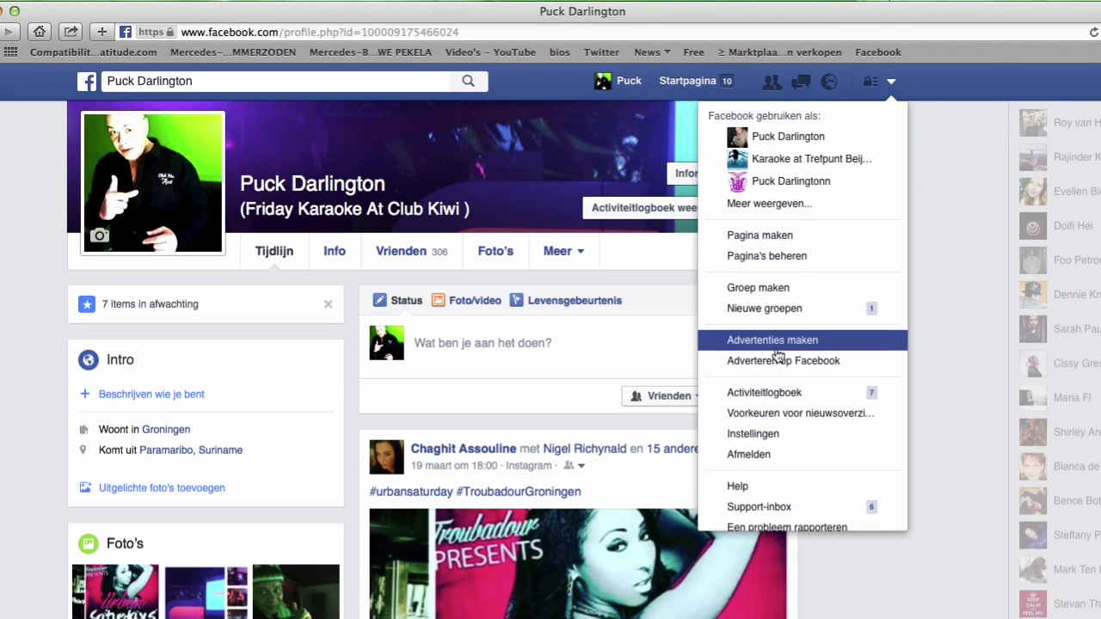
left_click(773, 433)
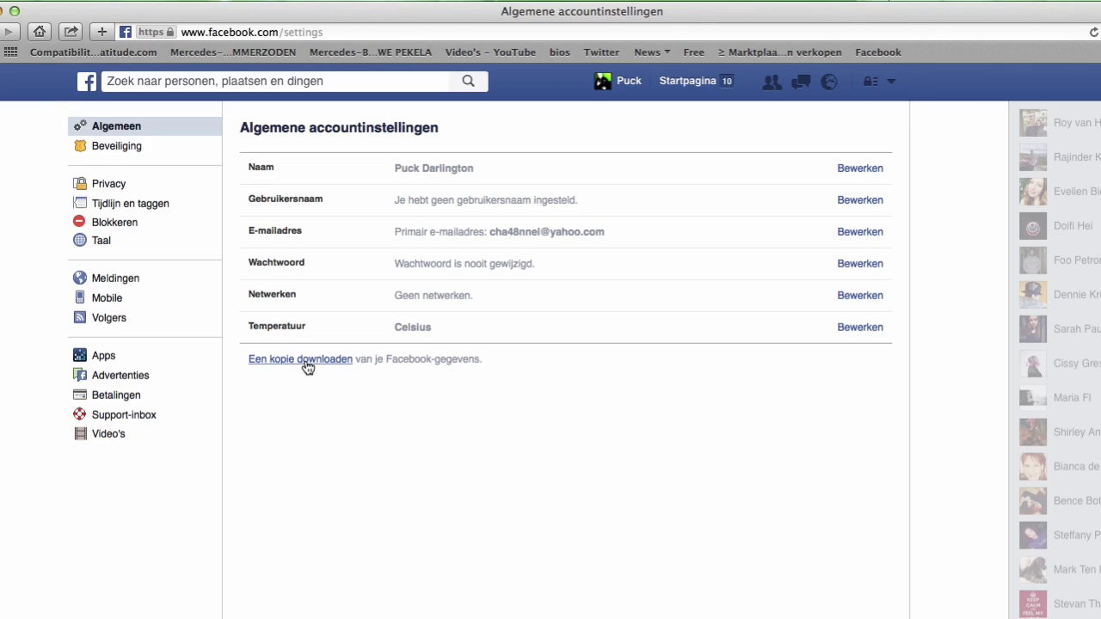
Start the data archive via 'Een kopie downloaden', cancel the password prompt, and minimize the browser.
left_click(306, 360)
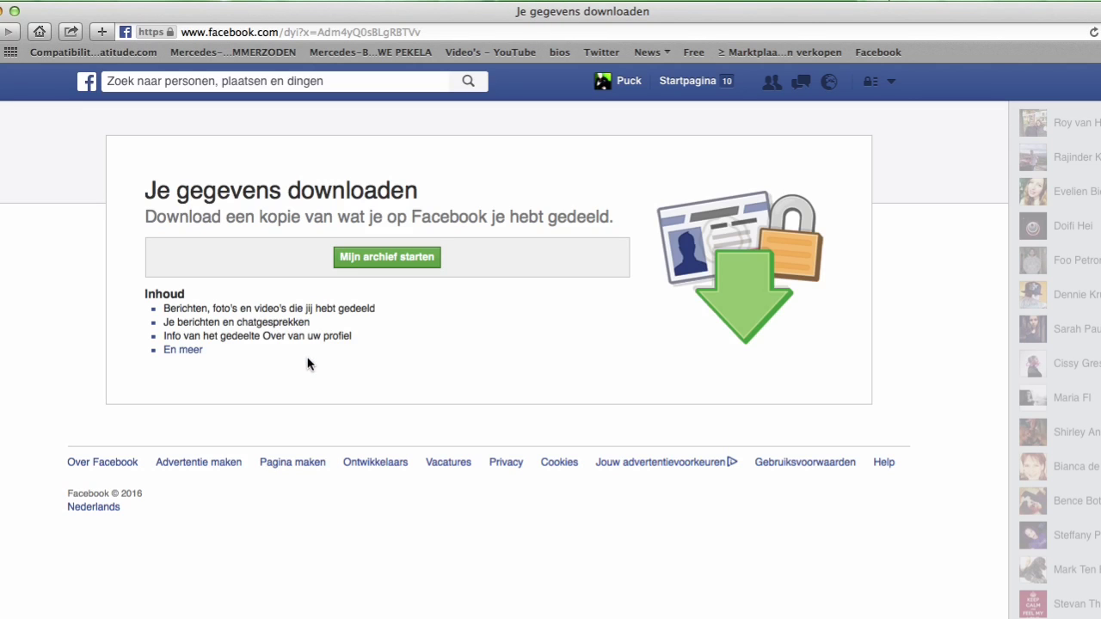
left_click(403, 258)
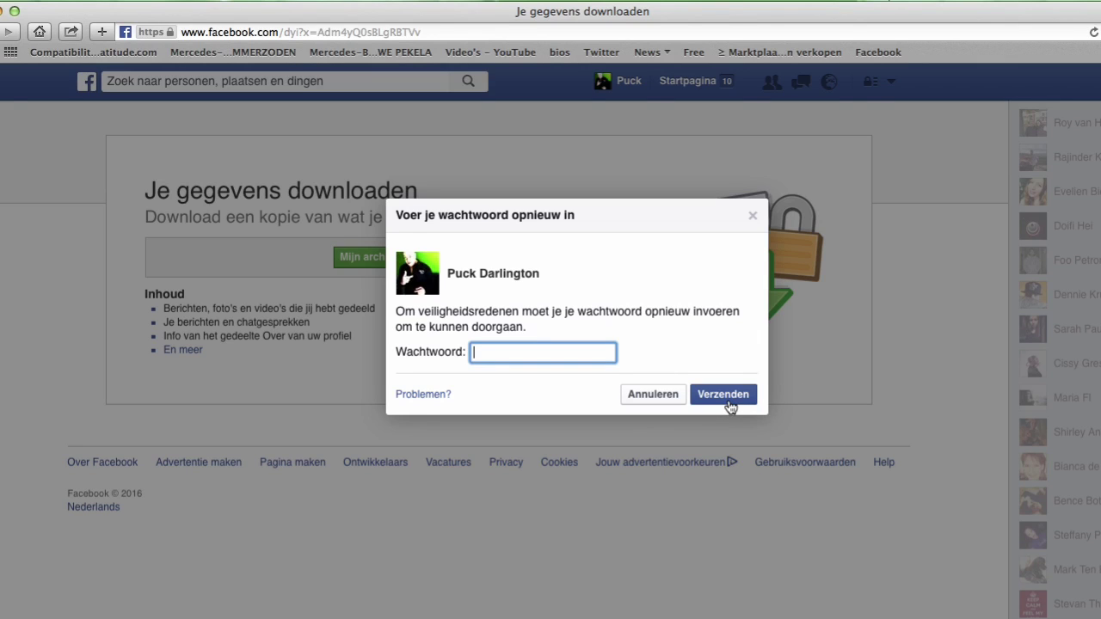
left_click(657, 403)
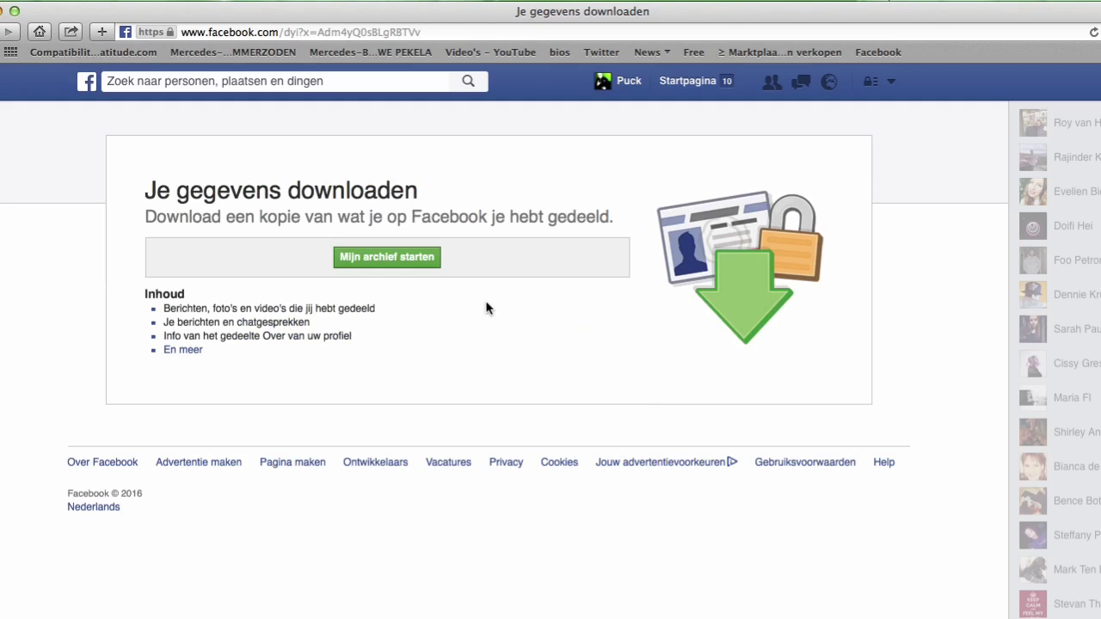
left_click(3, 11)
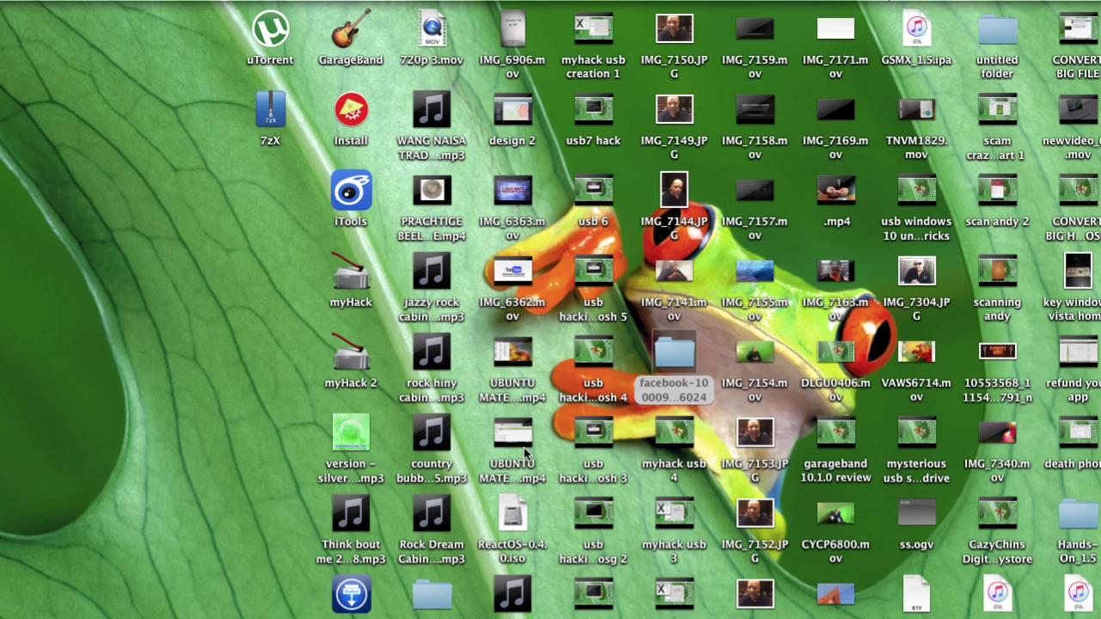
Open the desktop facebook archive folder, peek into html, and select index.htm.
left_click(675, 369)
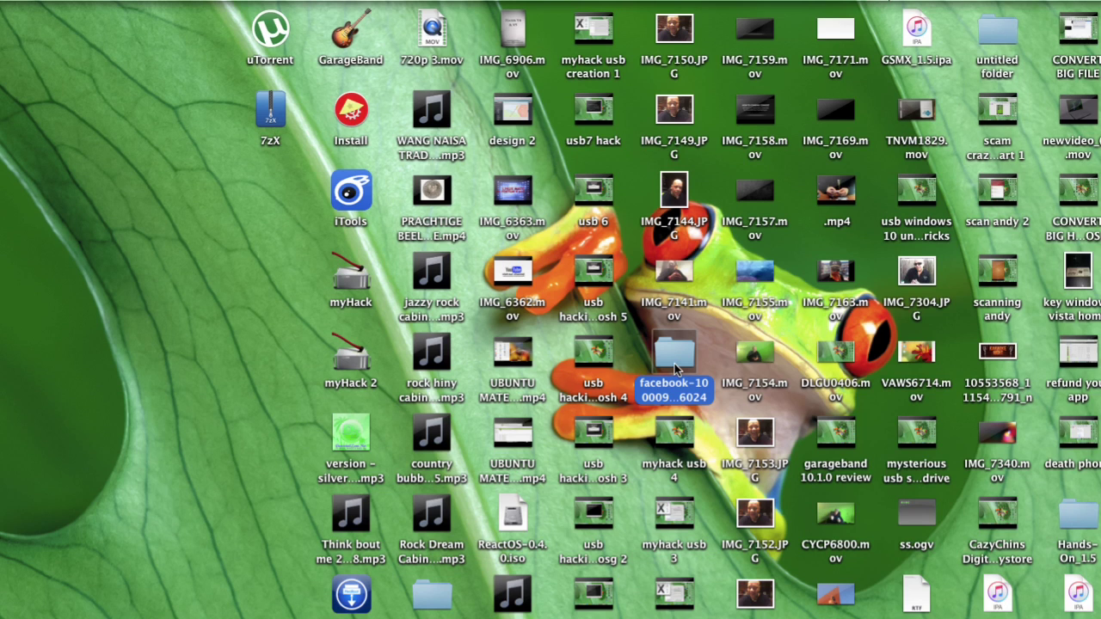
double_click(675, 365)
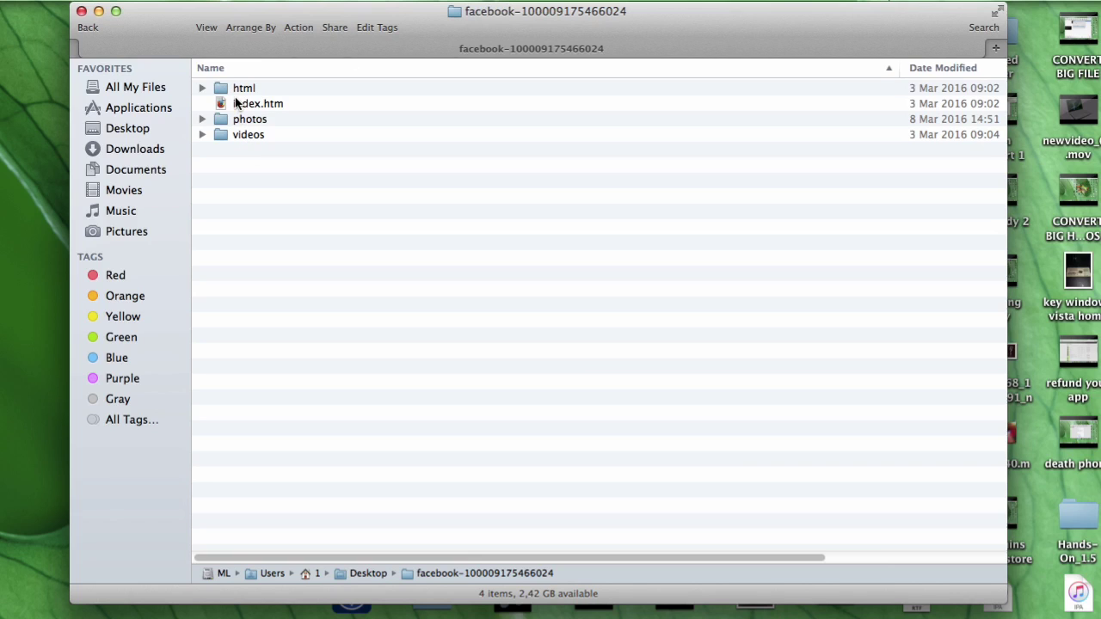
left_click(202, 90)
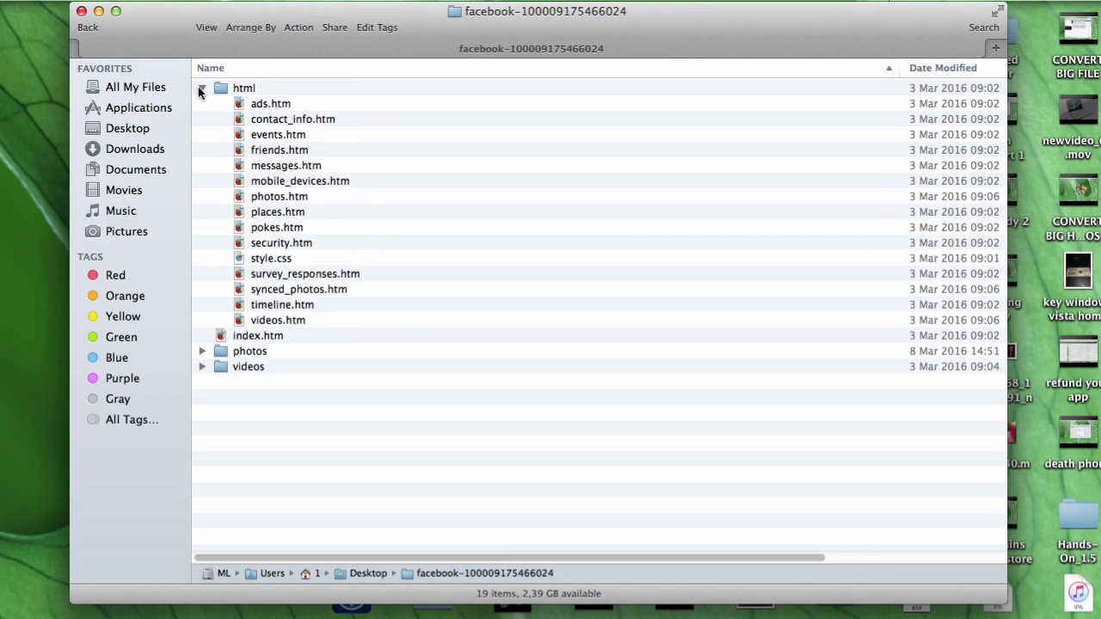
left_click(201, 89)
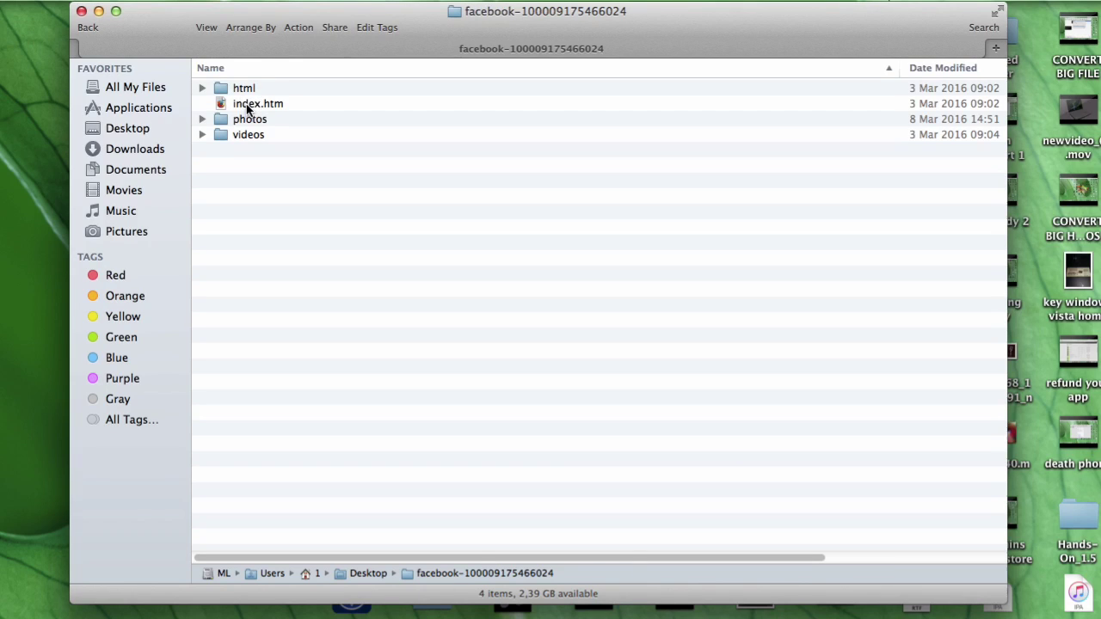
left_click(246, 106)
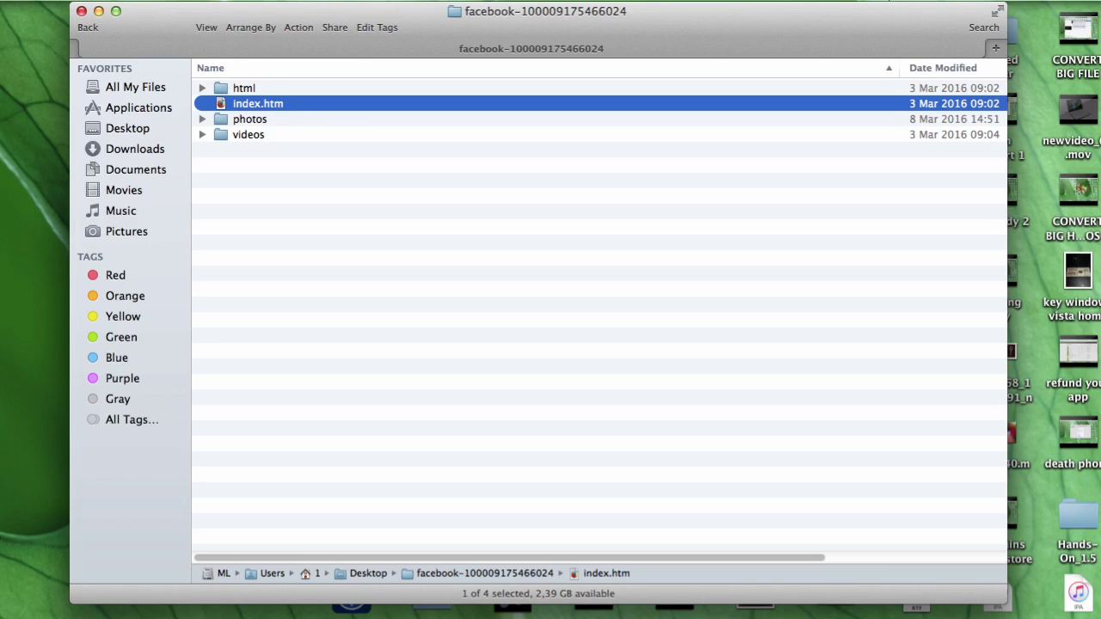
left_click(964, 2)
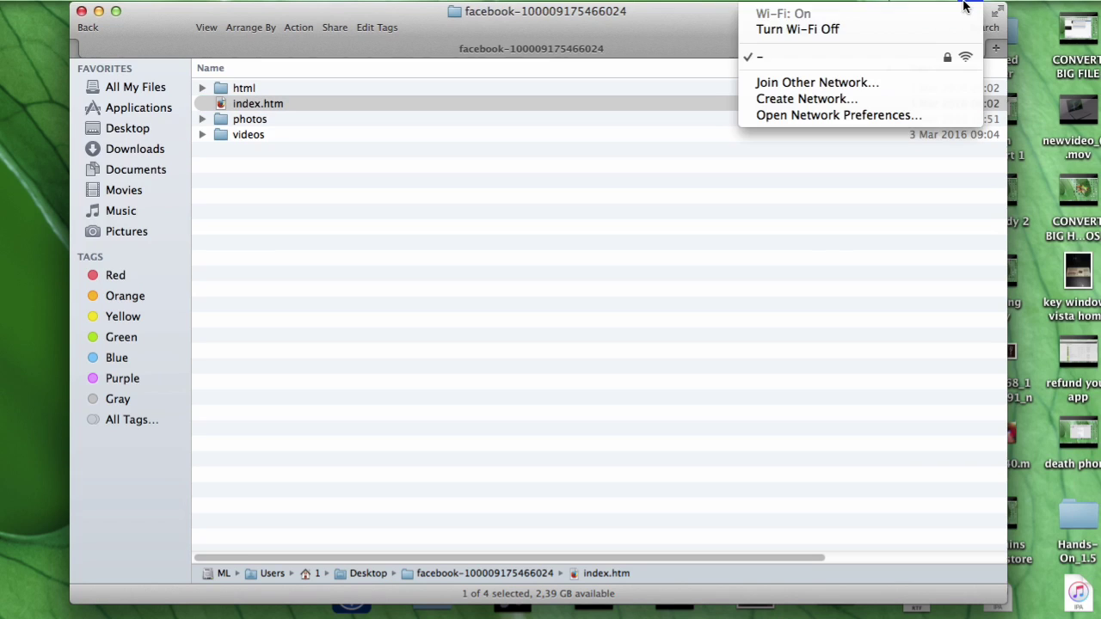
Turn Wi-Fi off and nudge the archive folder window slightly right.
left_click(952, 31)
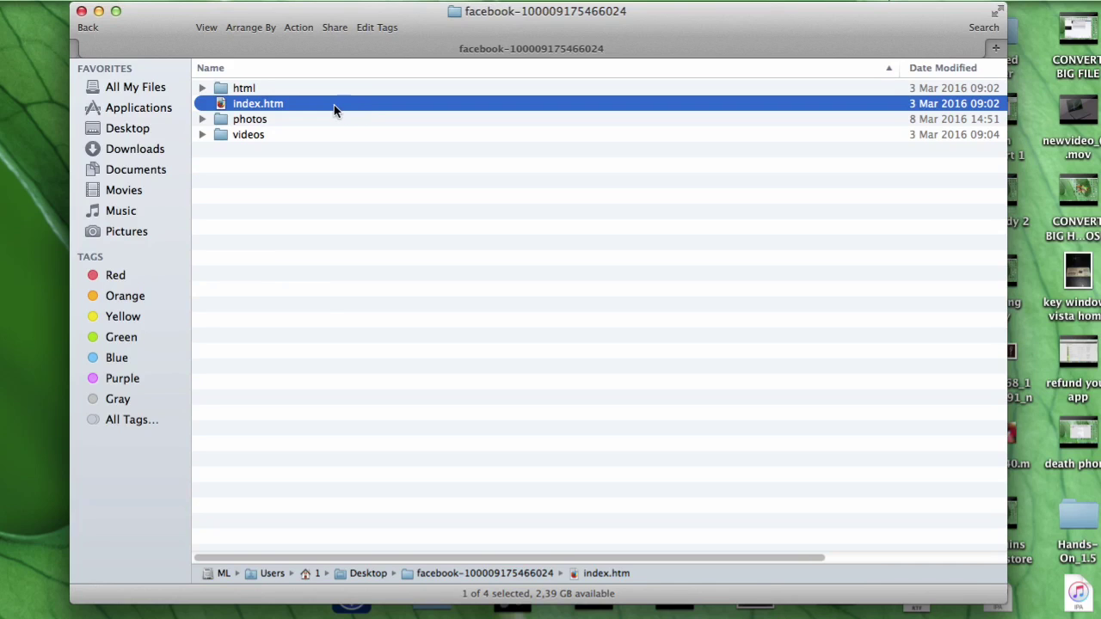
left_click_drag(425, 30, 465, 28)
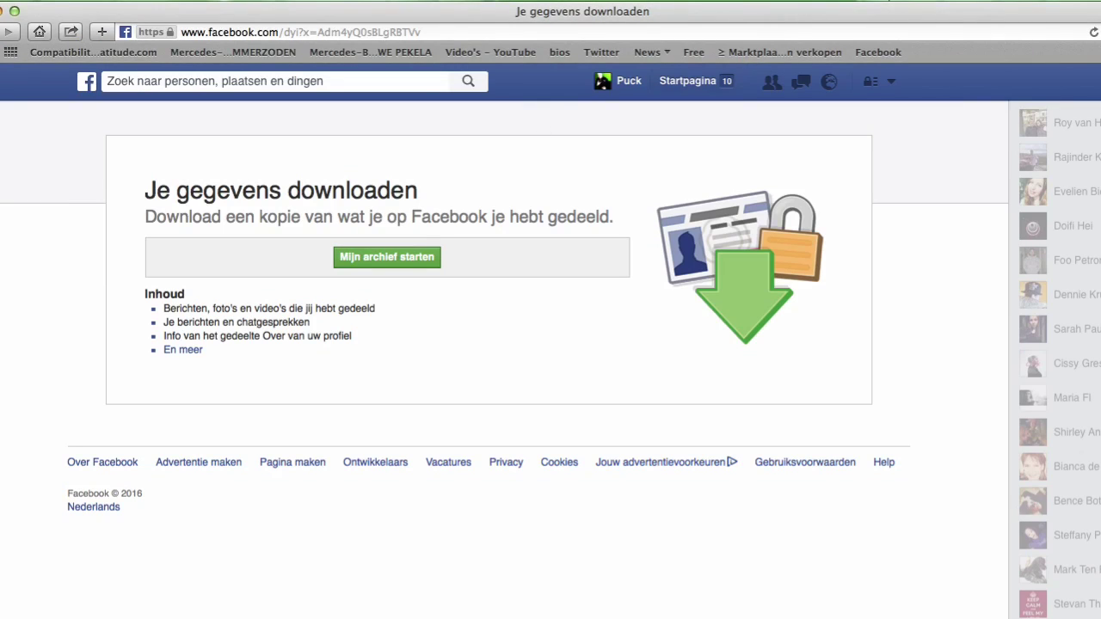
Turn Wi-Fi back on from the menu-bar Wi-Fi menu.
left_click(974, 4)
left_click(974, 4)
left_click(951, 5)
mouse_move(974, 4)
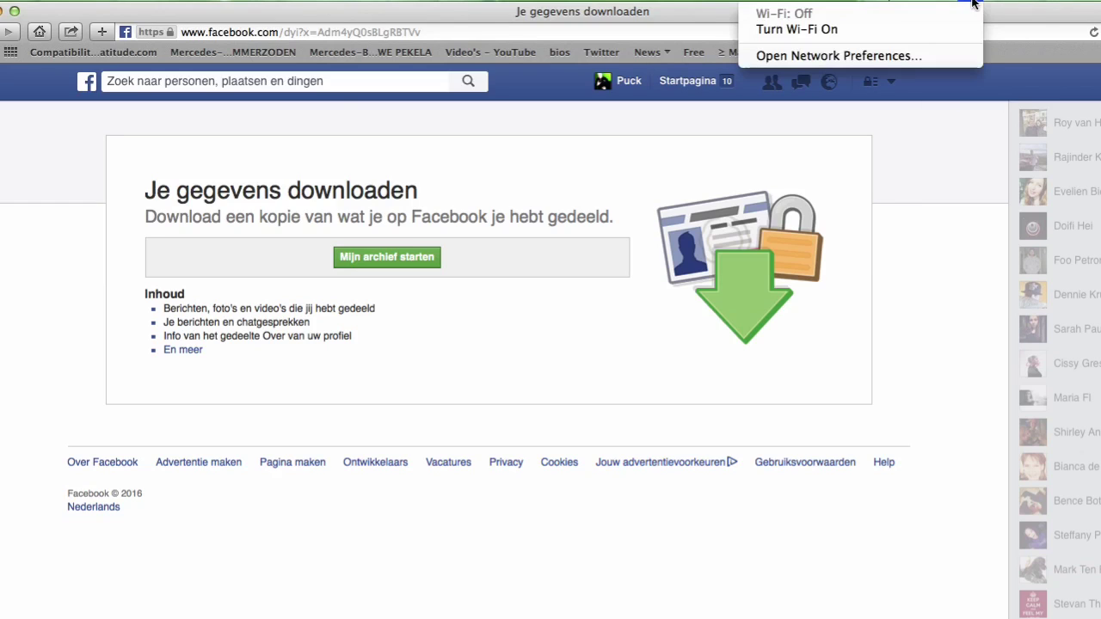
left_click(960, 29)
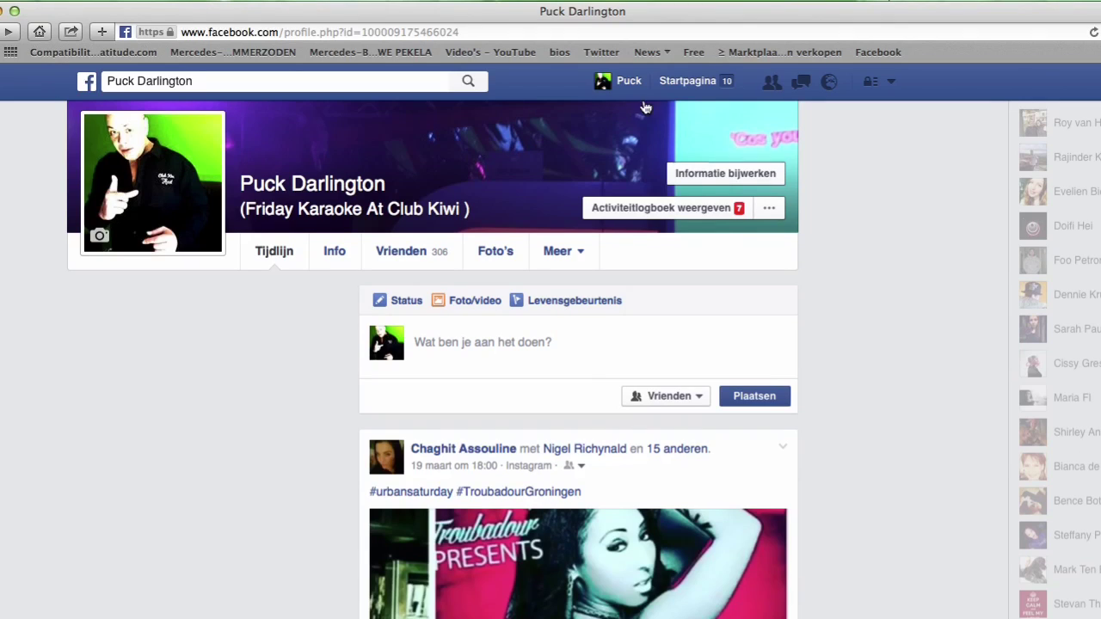
Go to Instellingen via the account dropdown and open the Beveiliging section.
left_click(893, 84)
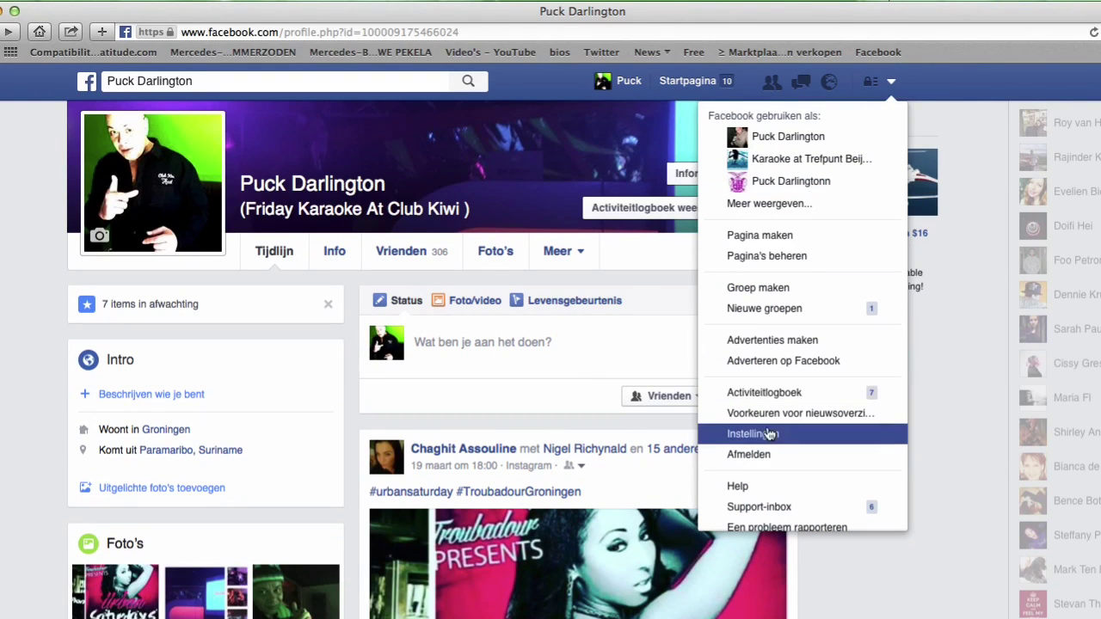
left_click(766, 431)
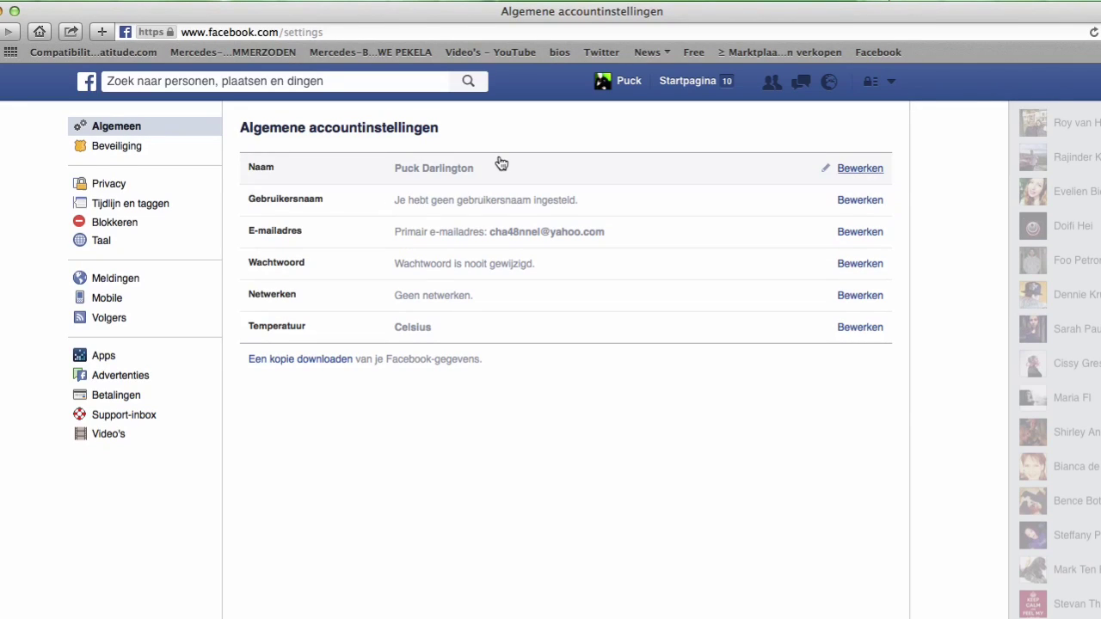
left_click(101, 148)
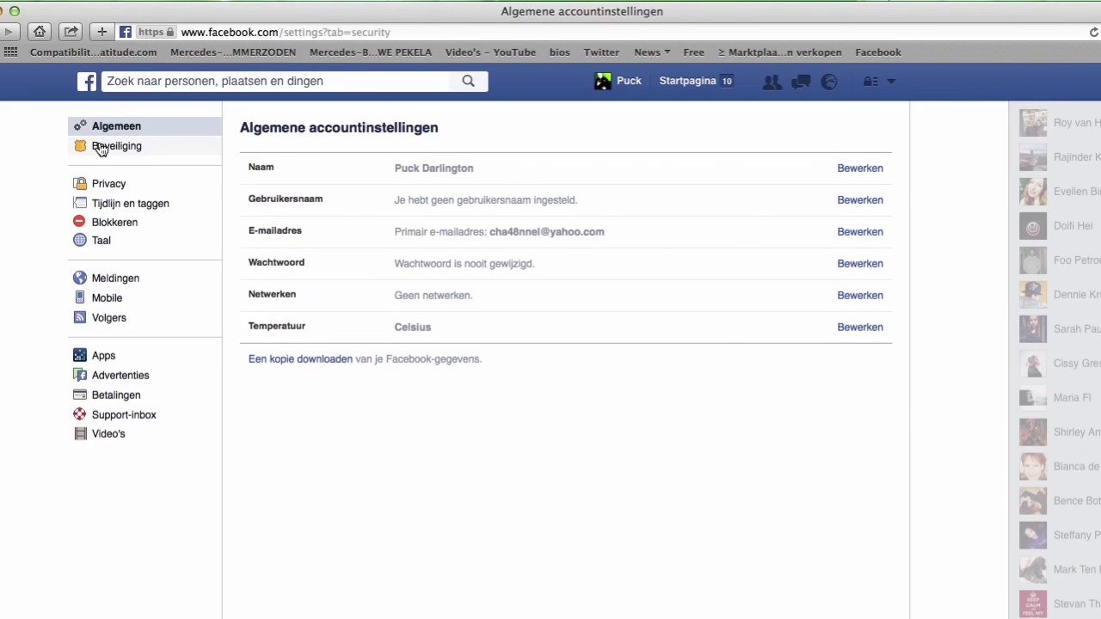
Review Aanmeldingswaarschuwingen (notifications and e-mail alerts on) and close it unchanged.
left_click(850, 170)
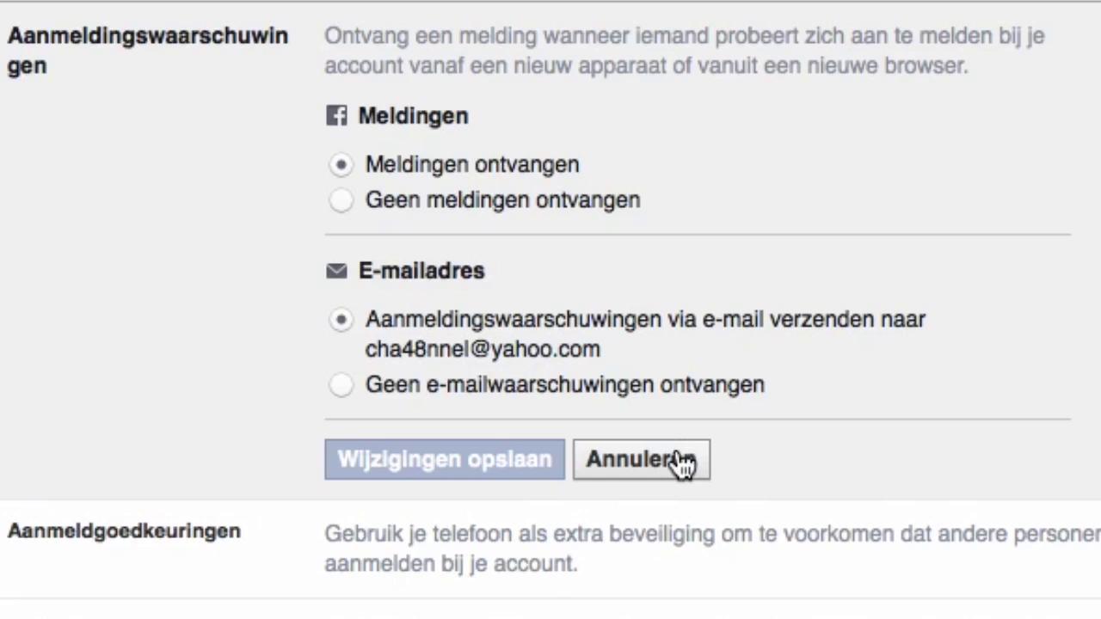
left_click(643, 465)
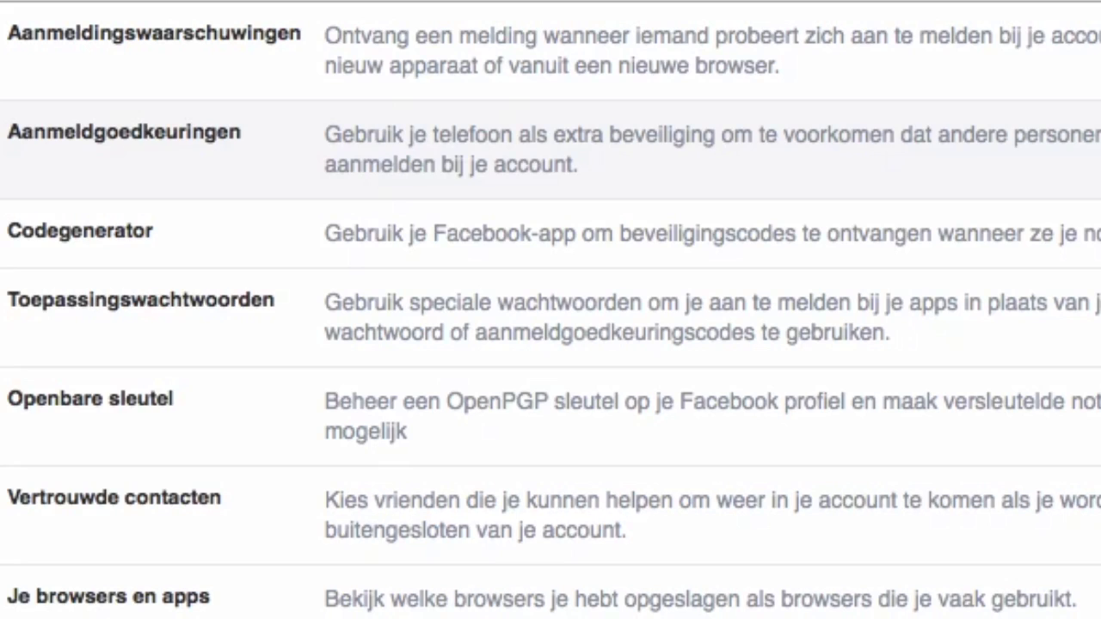
left_click(962, 250)
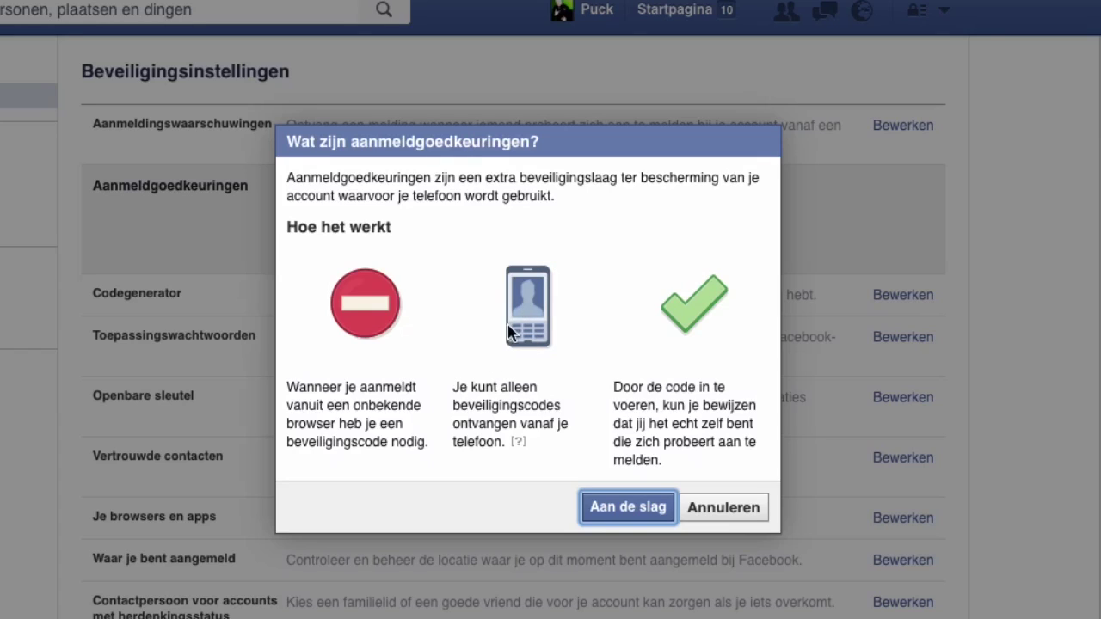
left_click(628, 506)
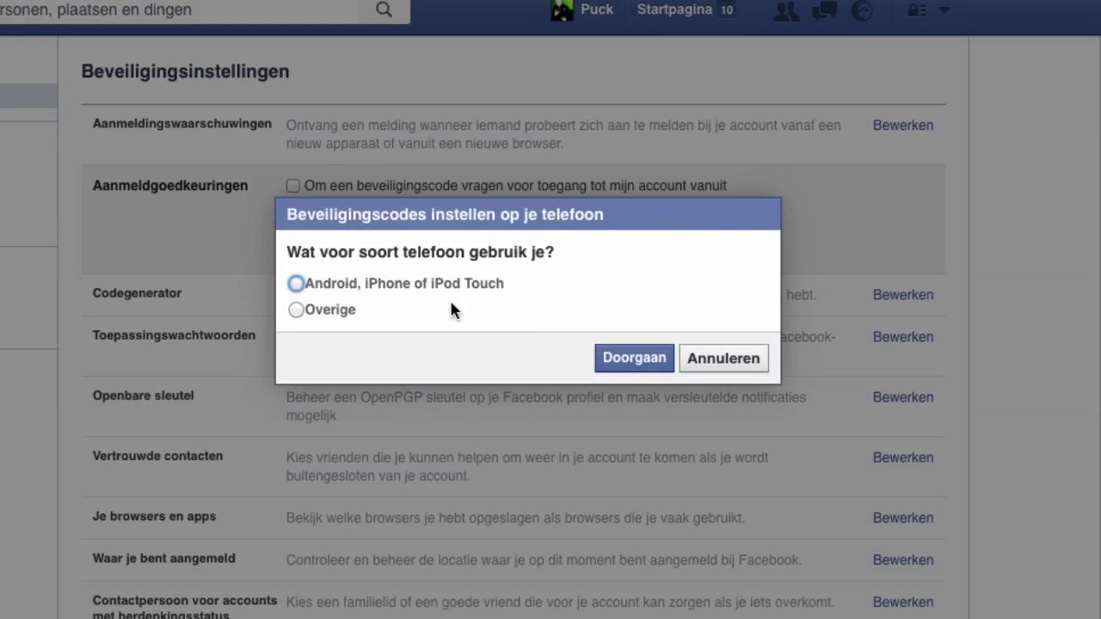
left_click(297, 283)
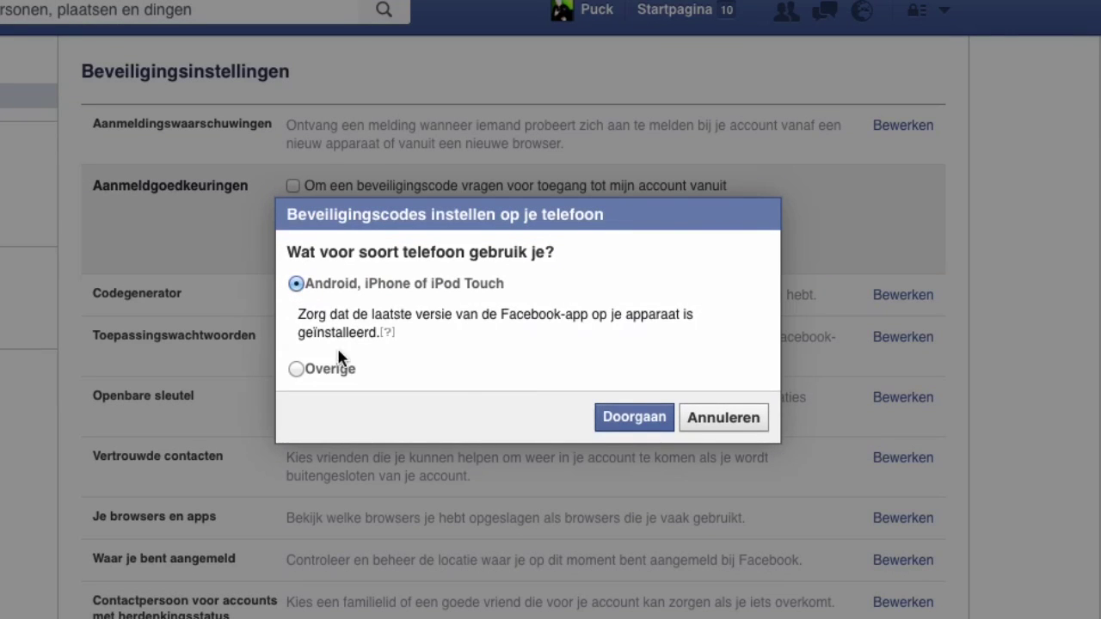
left_click(635, 418)
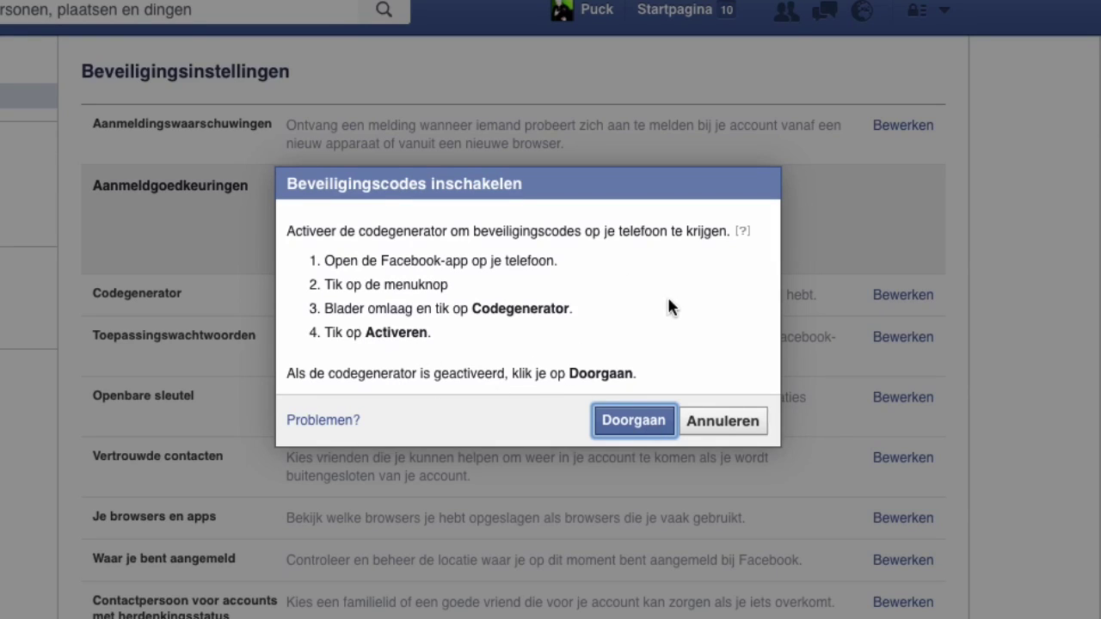
left_click(734, 421)
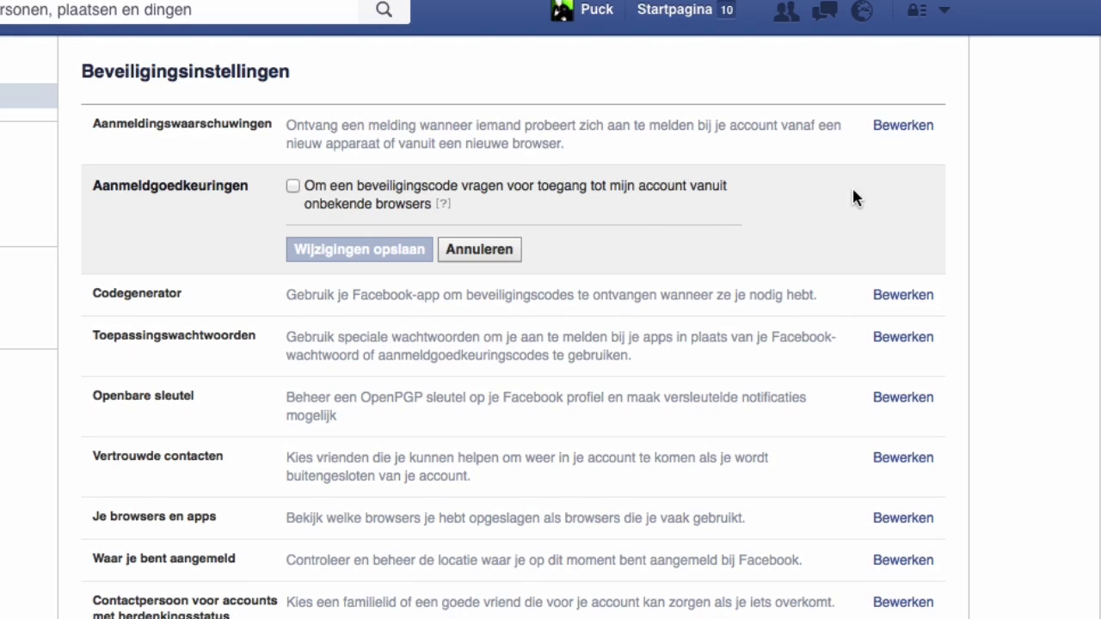
Open the Wi-Fi menu-bar menu and dismiss it with Escape.
left_click(753, 0)
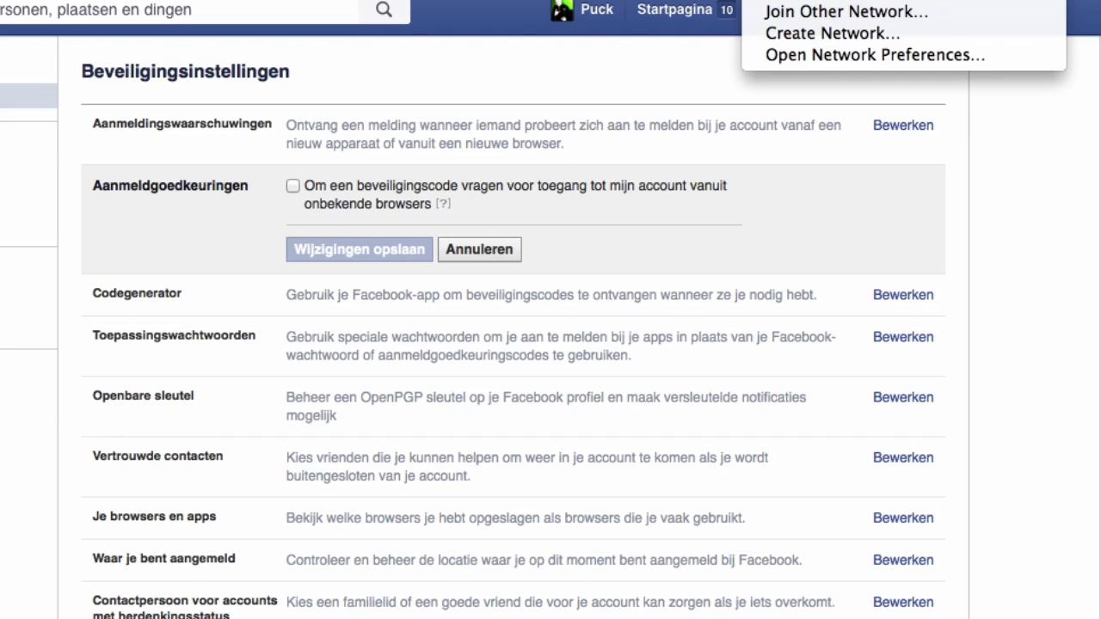
key("Escape")
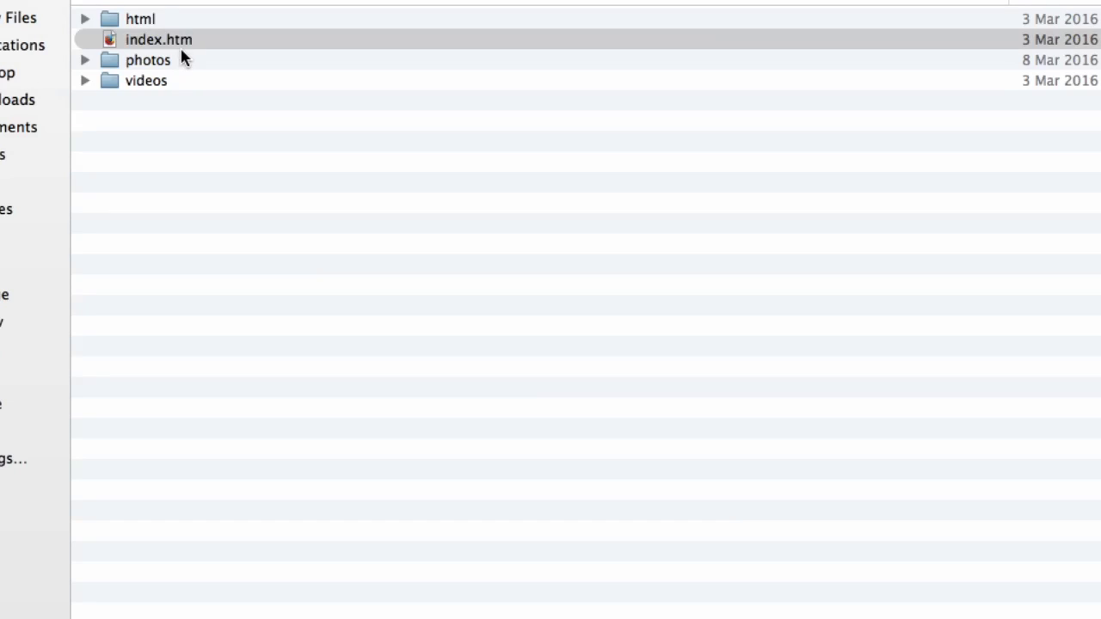
left_click(178, 43)
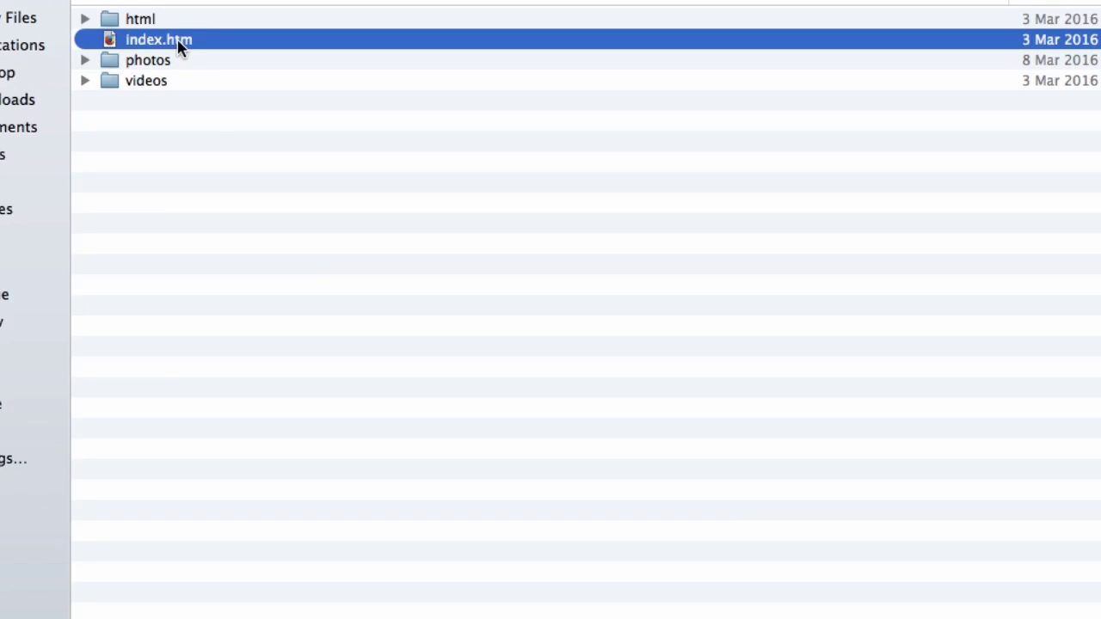
key("Return")
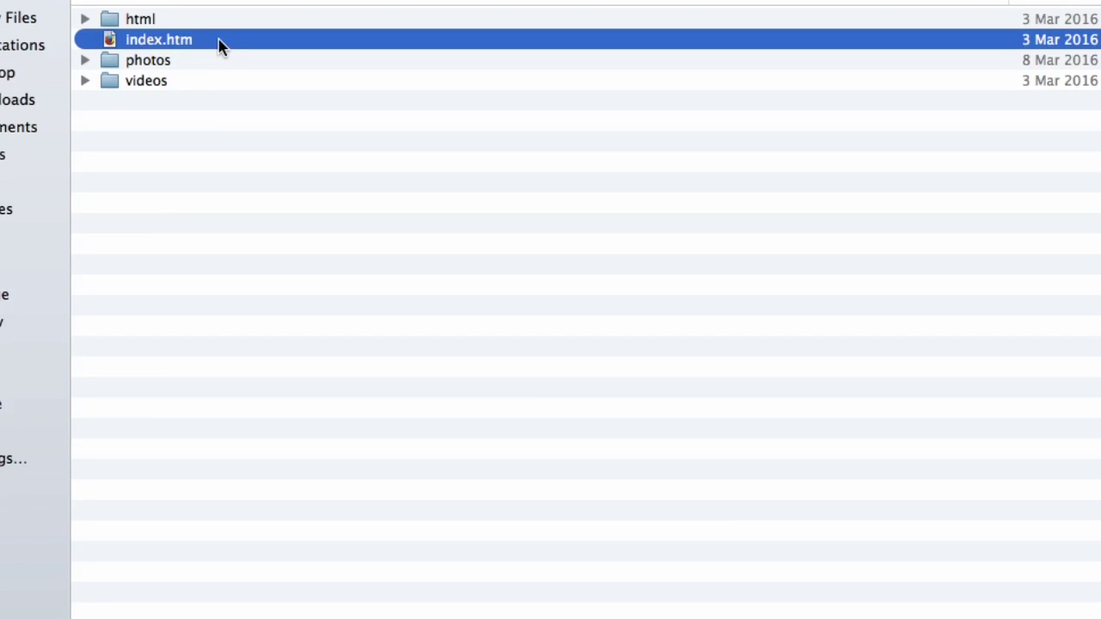